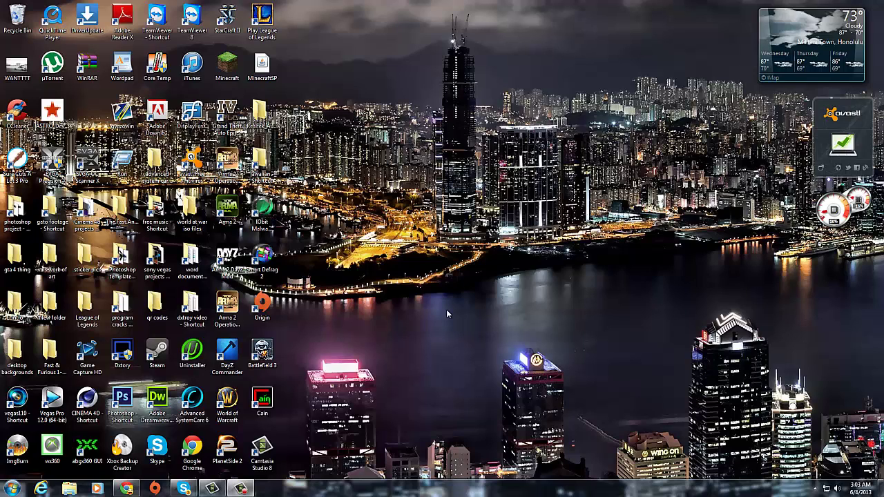
Drag the WinRAR shortcut to the empty desktop centre and reselect it there
left_click_drag(87, 65, 437, 306)
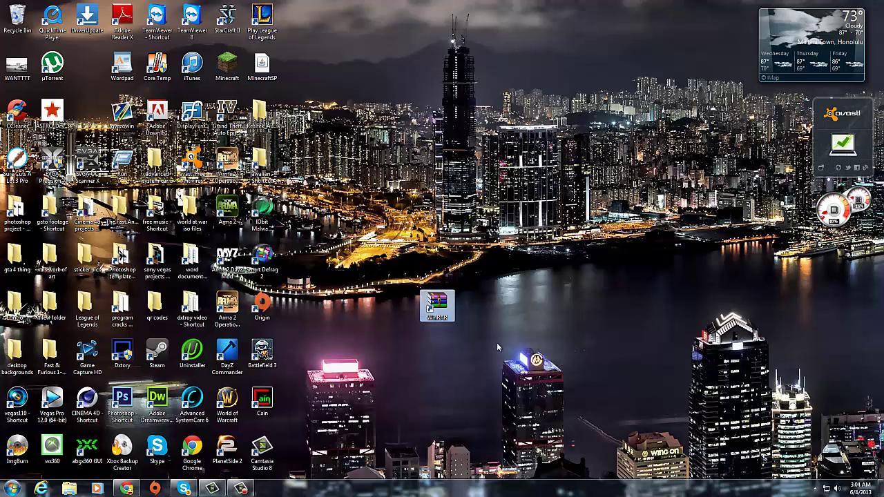
left_click(441, 332)
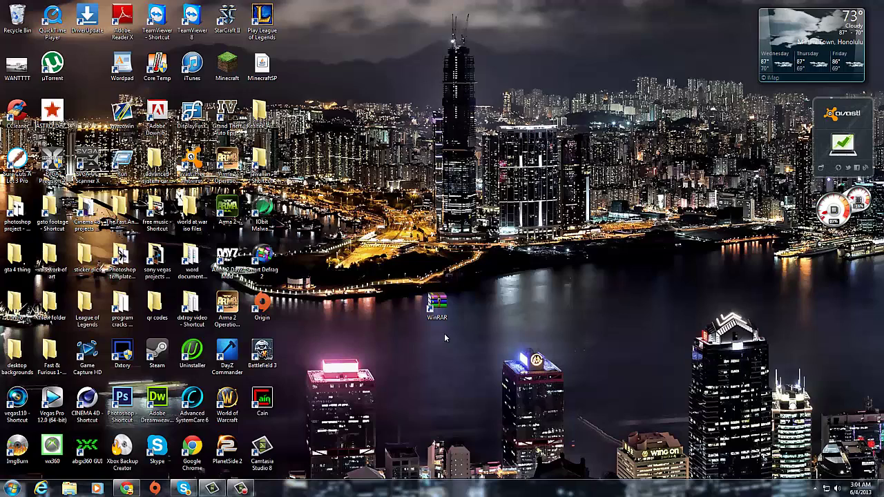
left_click_drag(401, 283, 515, 358)
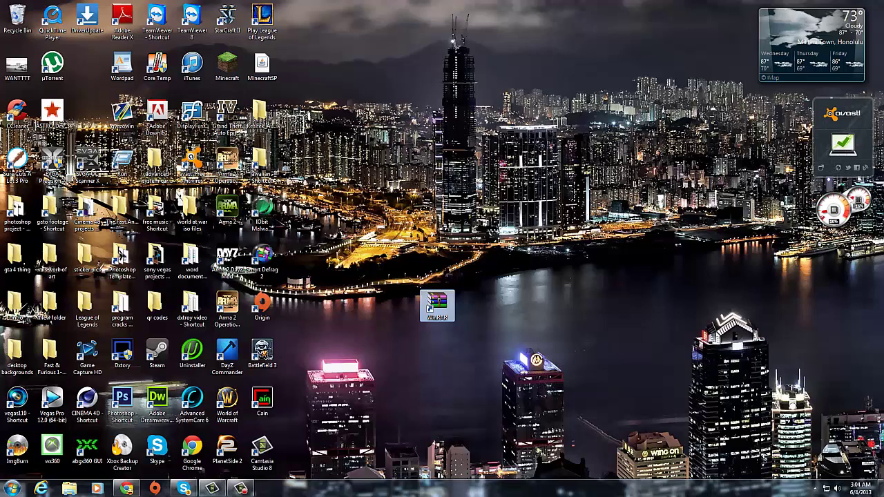
Restore the WizardHax page in Chrome and follow the Nodus 1.5.2 download link to MediaFire
left_click(126, 488)
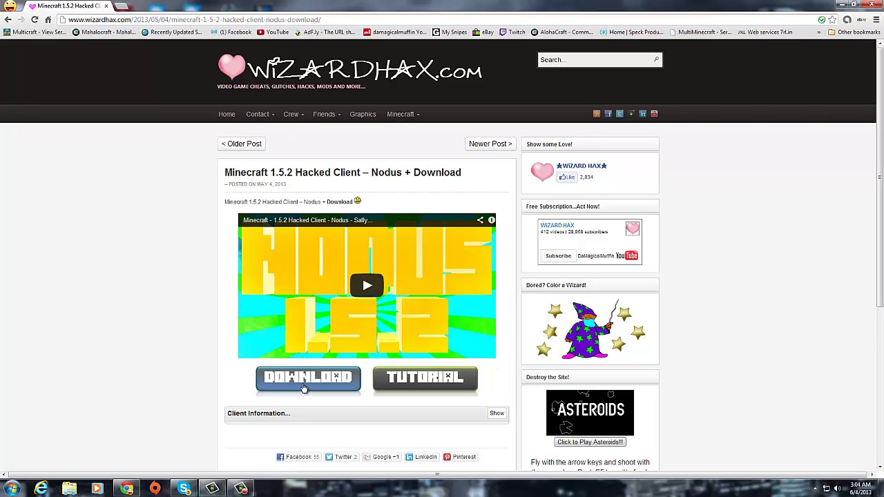
left_click(304, 370)
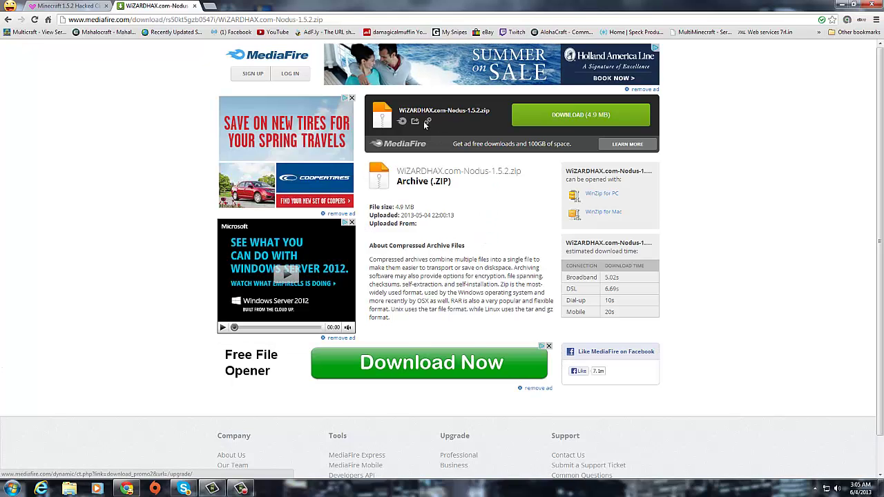
Download WiZARDHAX.com-Nodus-1.5.2.zip (4.9 MB), close the WizardHax tab, and open the zip in WinRAR
left_click(557, 119)
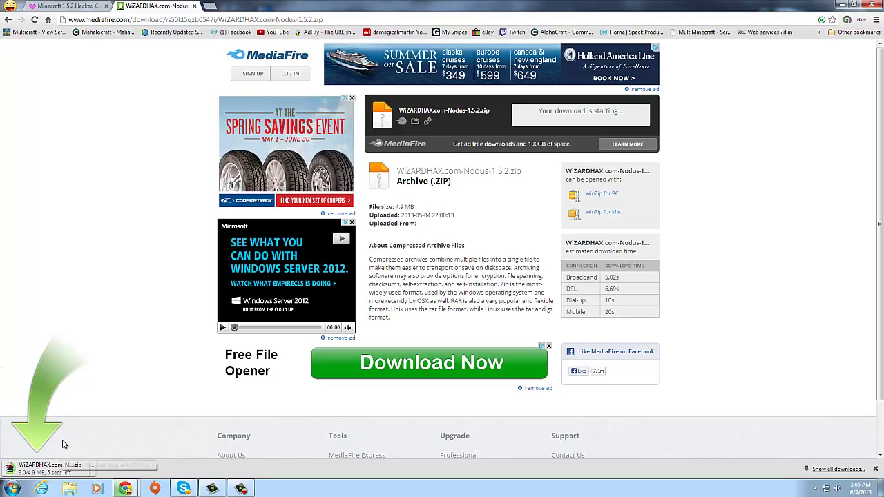
left_click(90, 5)
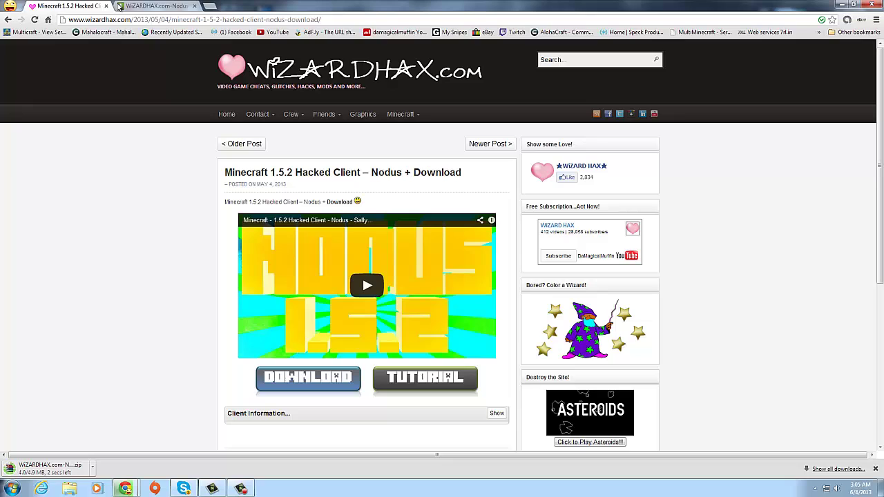
left_click(106, 6)
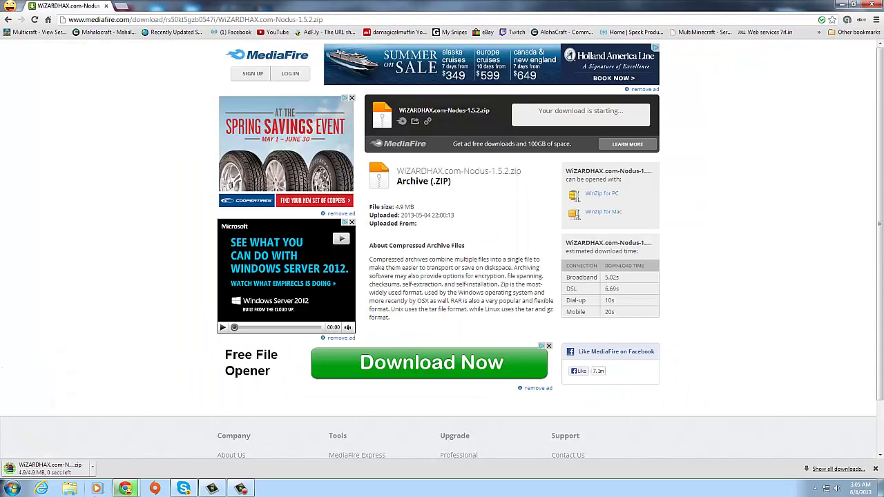
left_click(63, 474)
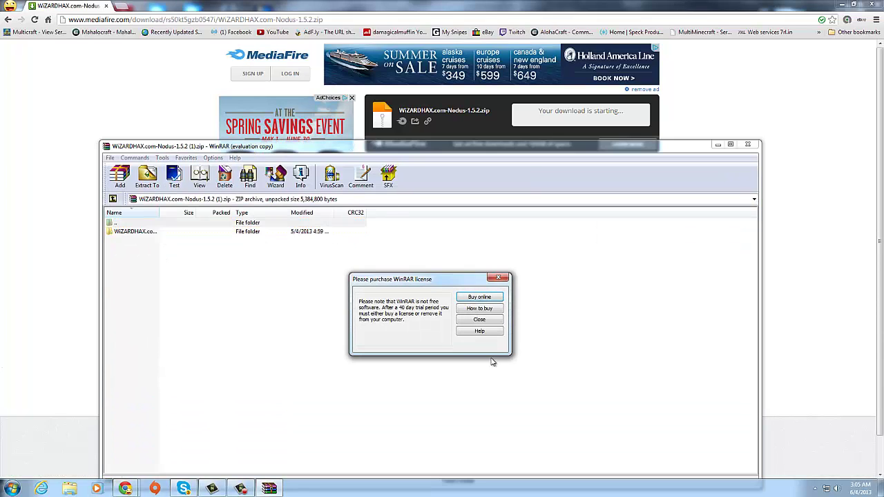
Dismiss the WinRAR license reminder, open the inner Nodus folder and view the NodusCommands image
left_click(487, 319)
left_click_drag(447, 293, 412, 107)
double_click(93, 191)
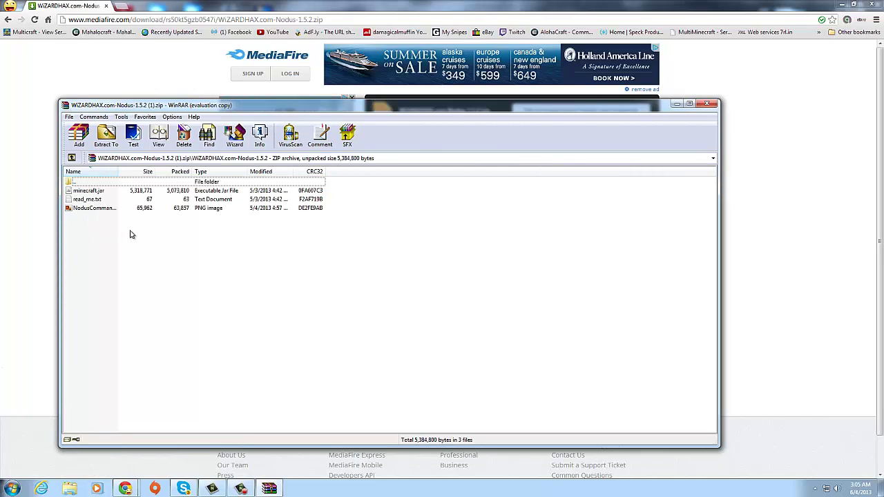
double_click(95, 209)
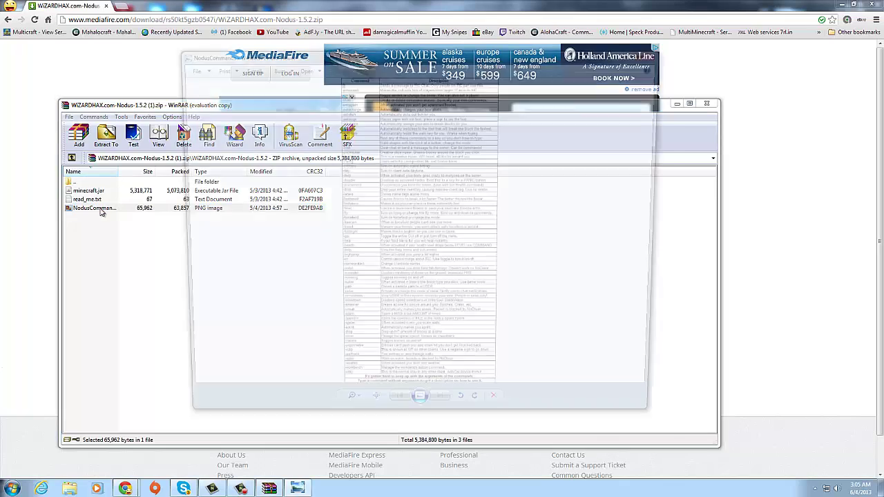
scroll(386, 202, "up", 2)
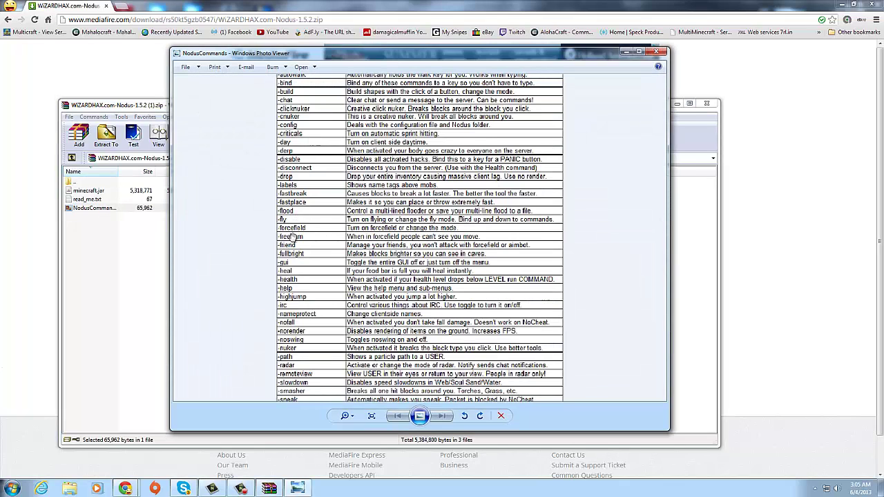
left_click(657, 52)
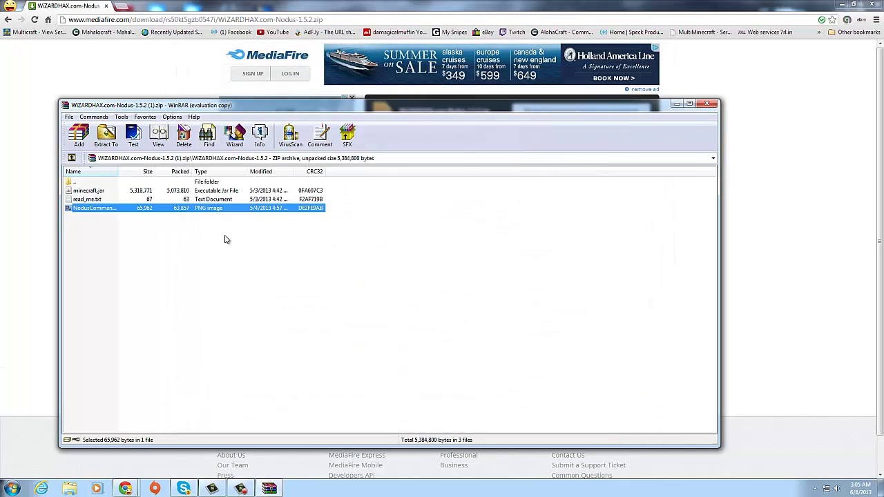
Read read_me.txt, then close it and select minecraft.jar in the archive
double_click(88, 199)
left_click_drag(460, 122, 477, 93)
left_click(838, 70)
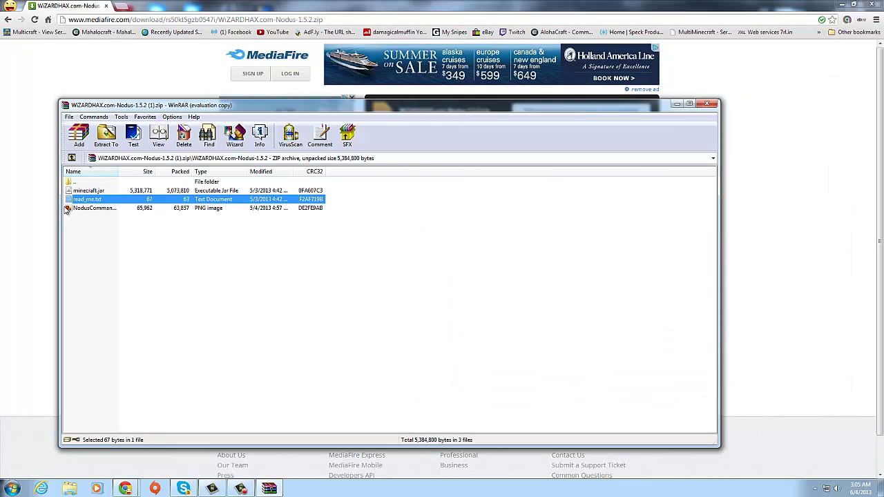
left_click(98, 193)
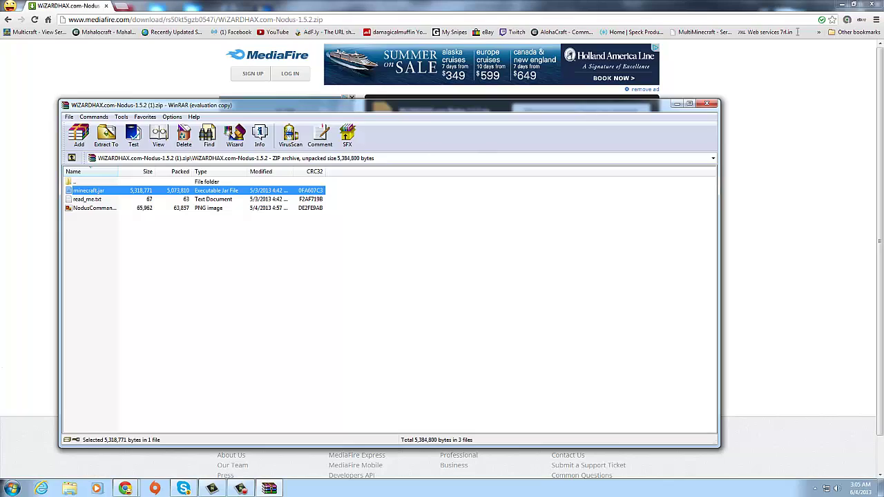
Close the MediaFire browser window, minimize the download popup, and move WinRAR up and right
left_click(871, 4)
left_click(834, 15)
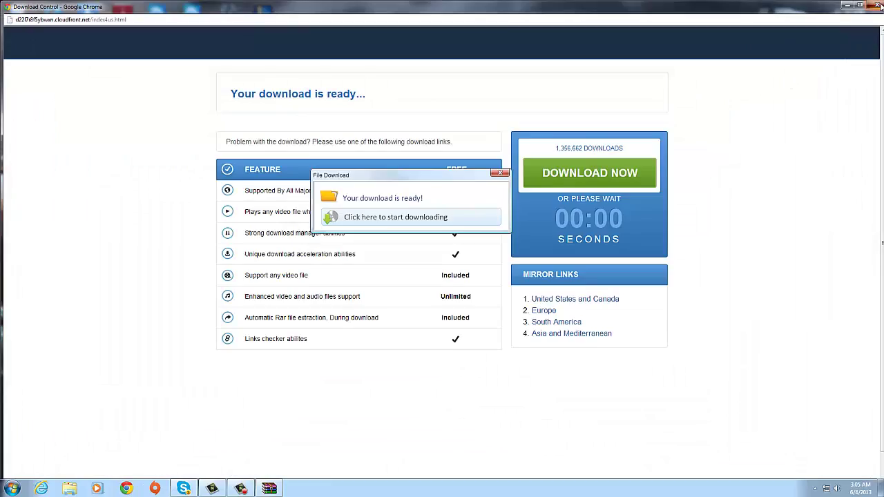
left_click(847, 5)
left_click_drag(436, 111, 683, 42)
Search the Start menu for %appdata% to find the Roaming folder
left_click(14, 488)
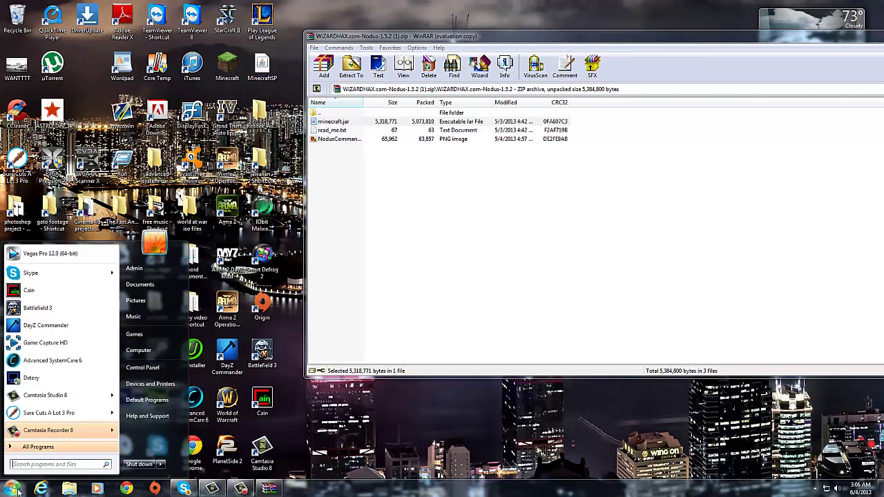
type("%a")
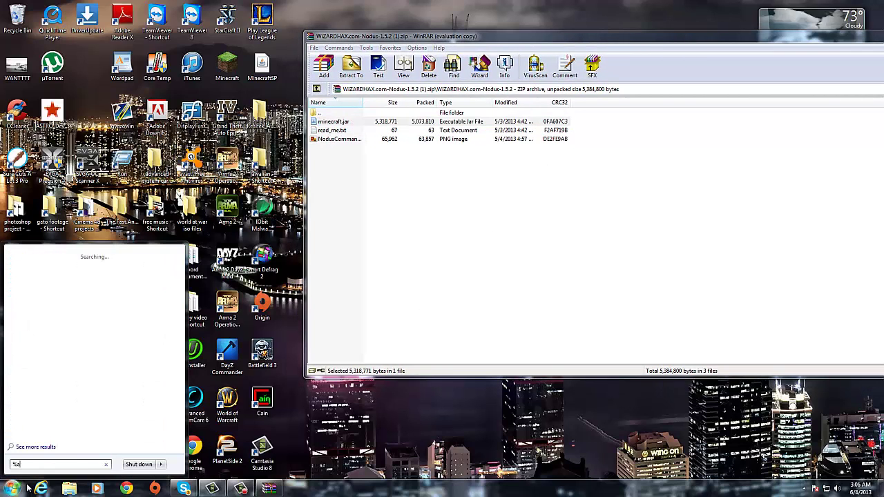
type("ppdat")
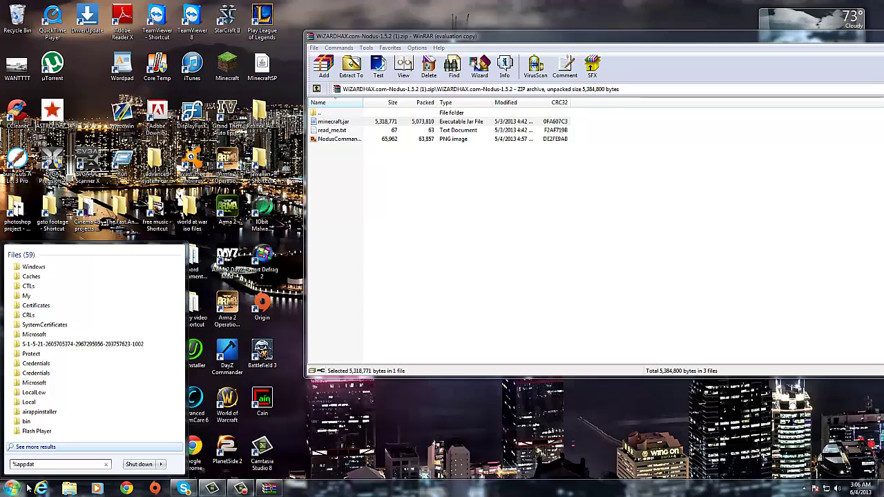
type("a%")
left_click(13, 489)
left_click(13, 489)
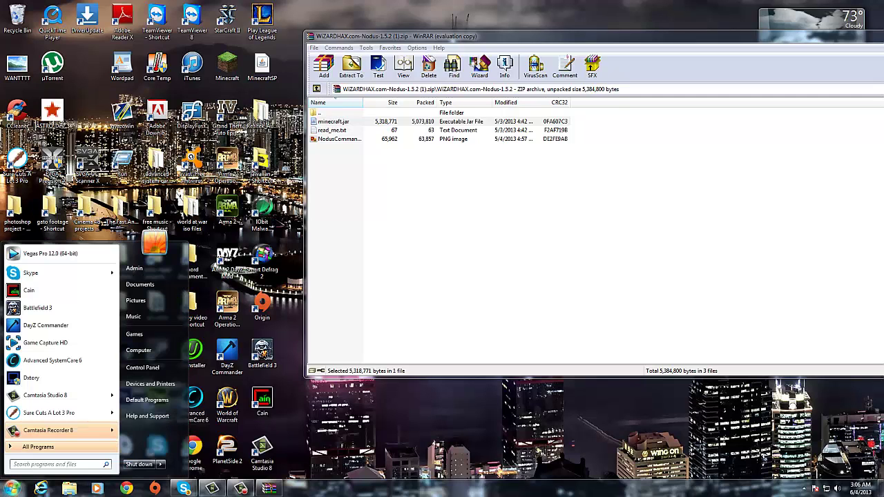
type("%app")
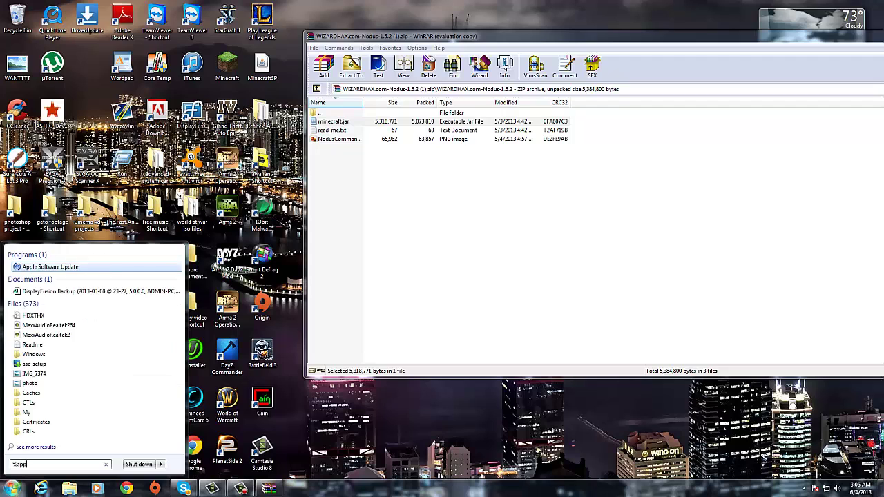
type("data%")
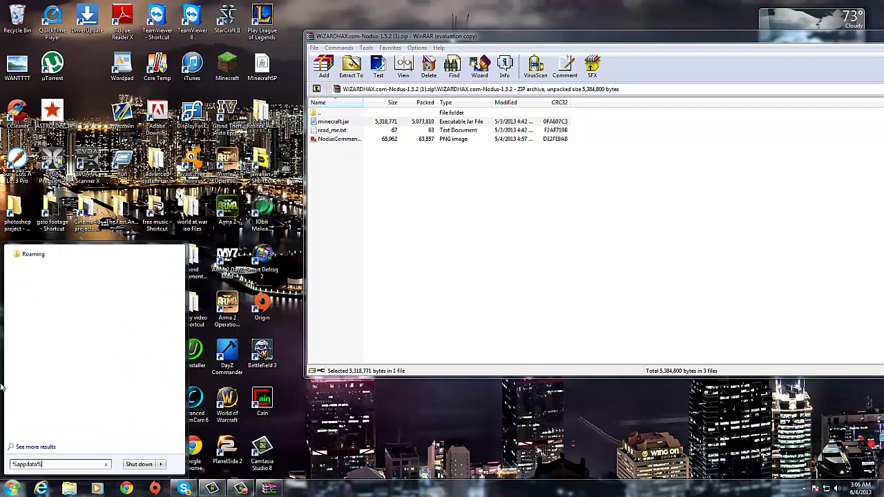
Open Roaming, then .minecraft\bin, review its jar files, and close the bin window
left_click(33, 255)
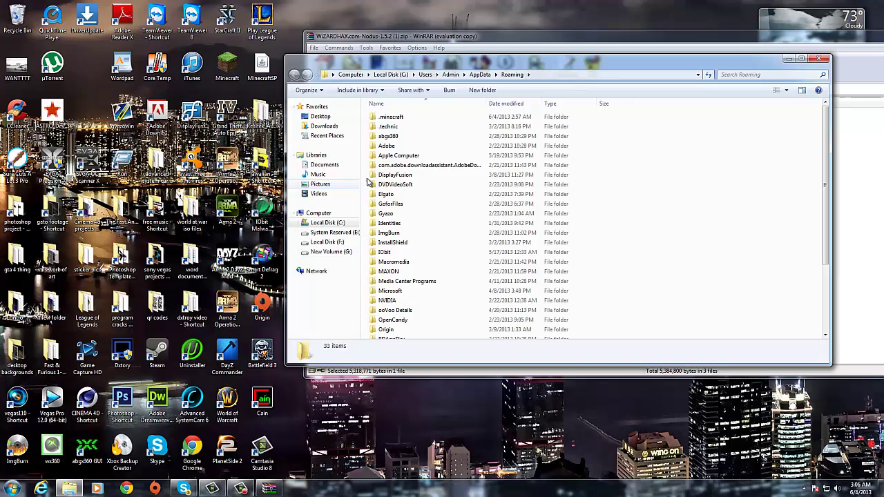
double_click(393, 119)
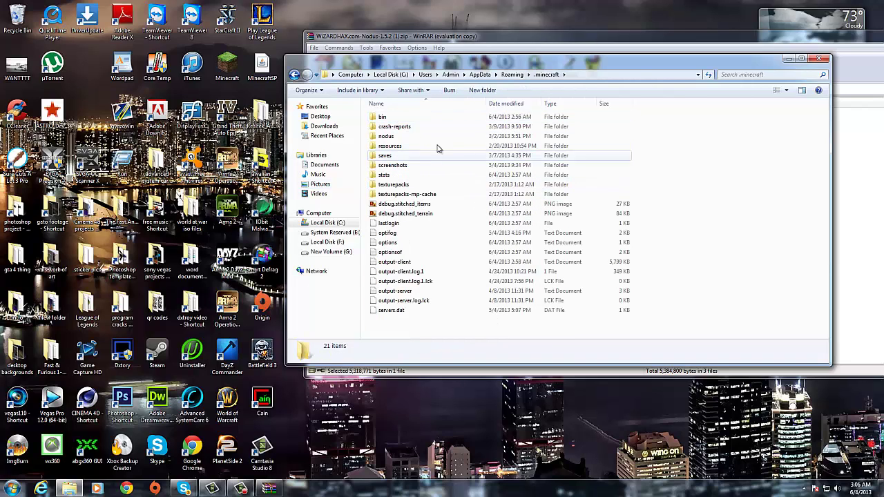
double_click(390, 119)
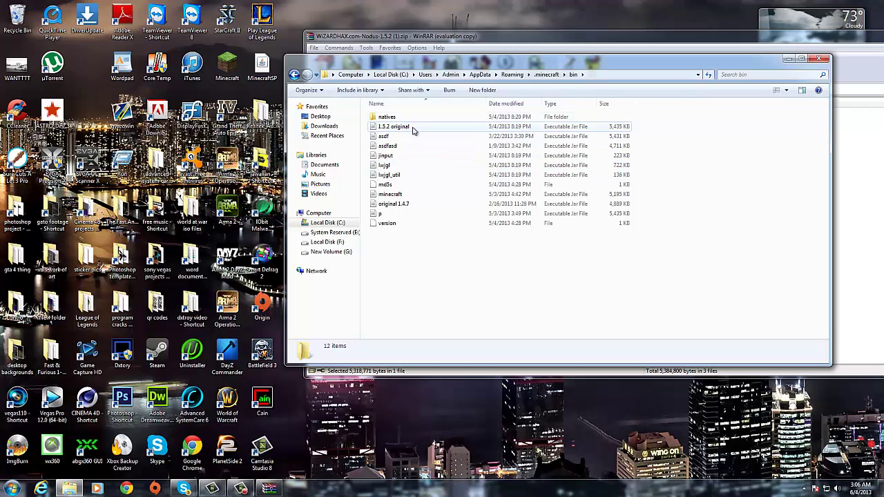
mouse_move(406, 246)
left_mouse_down()
mouse_move(408, 124)
mouse_move(405, 258)
left_mouse_up()
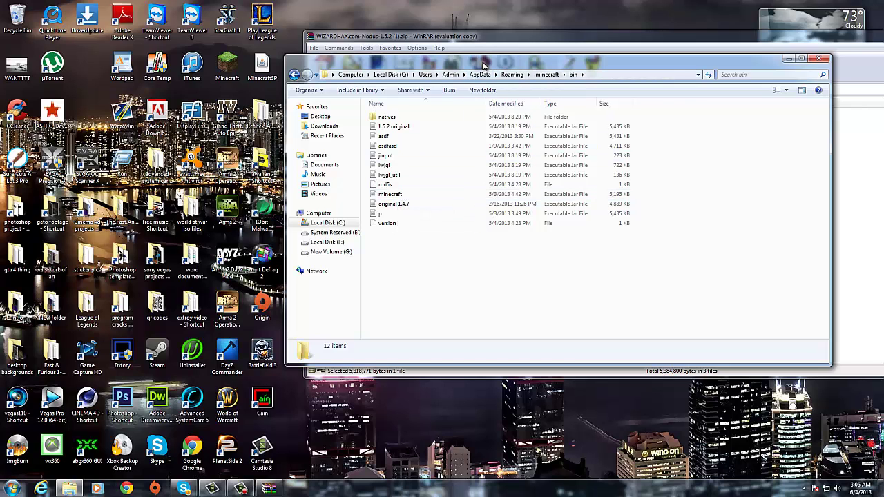
left_click_drag(483, 66, 430, 170)
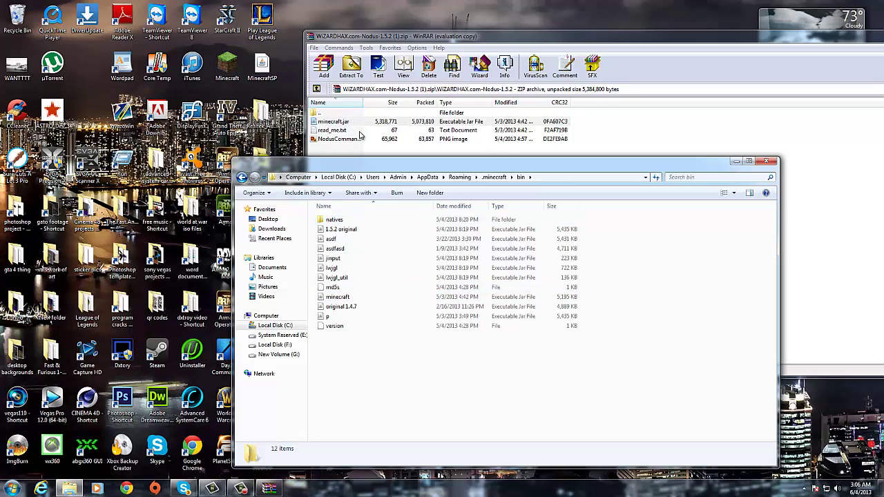
left_click(765, 161)
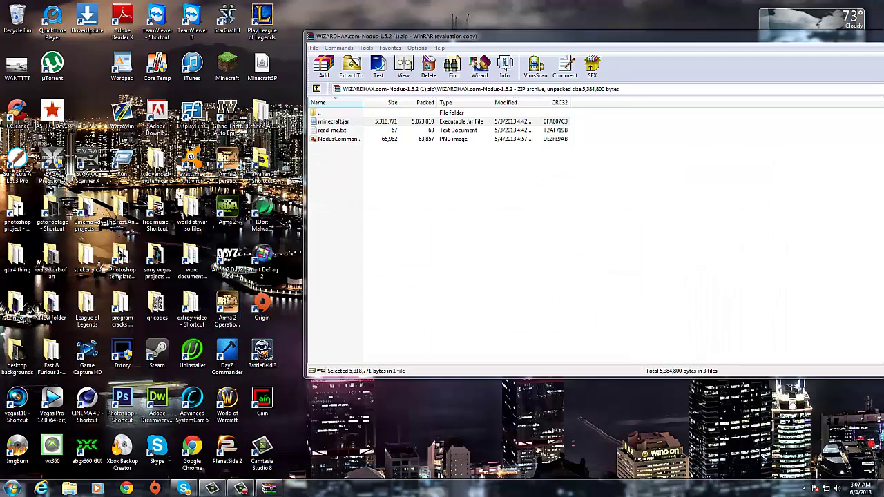
Close WinRAR with Alt+F4 and launch Minecraft from its desktop shortcut
key("alt+F4")
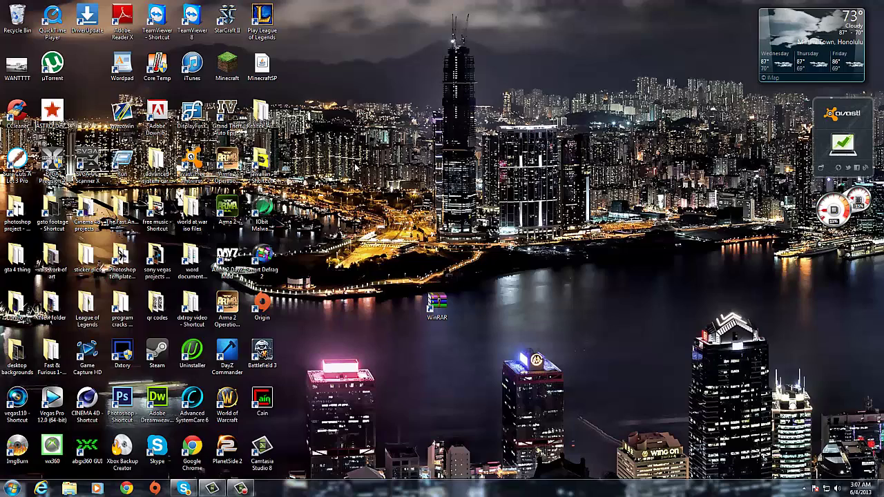
left_click(227, 65)
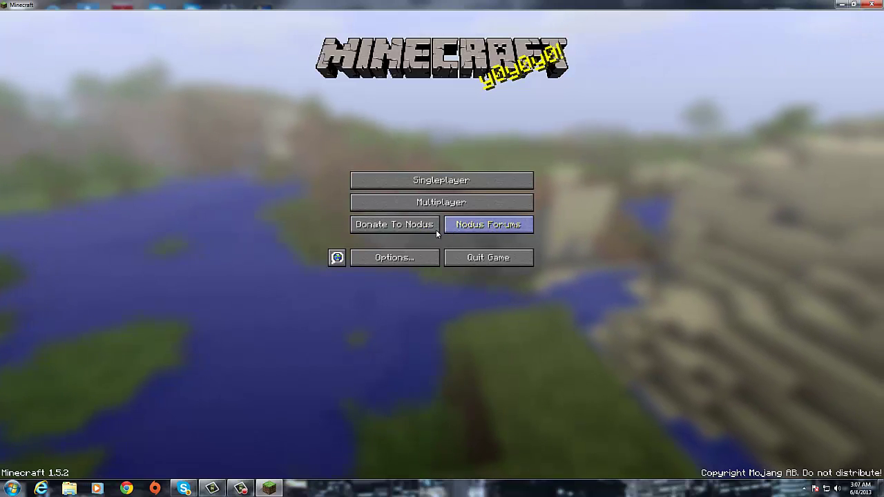
left_click(437, 202)
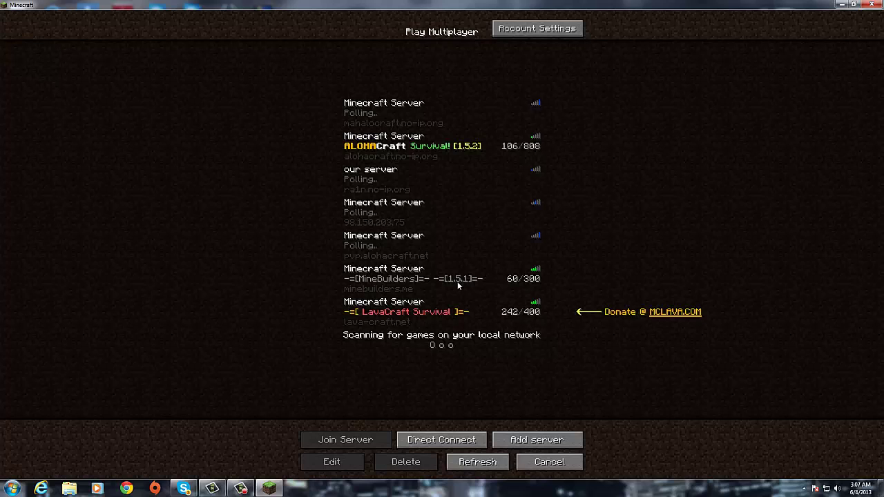
double_click(427, 277)
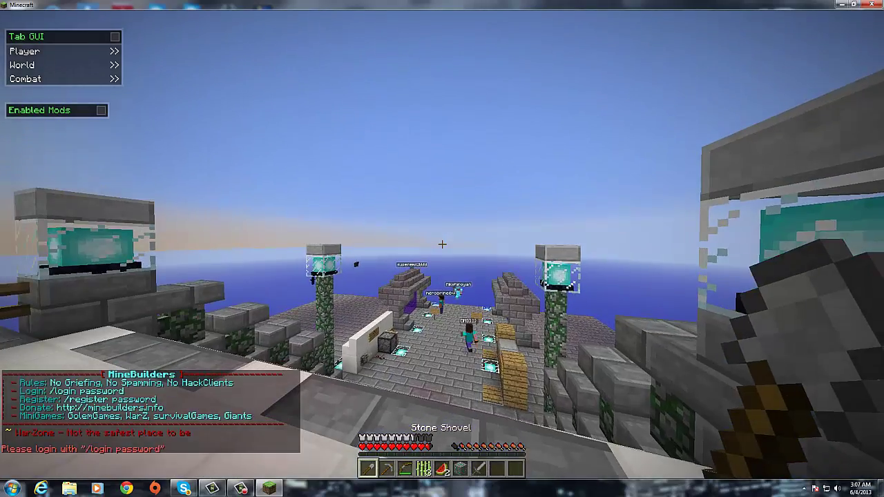
key("Escape")
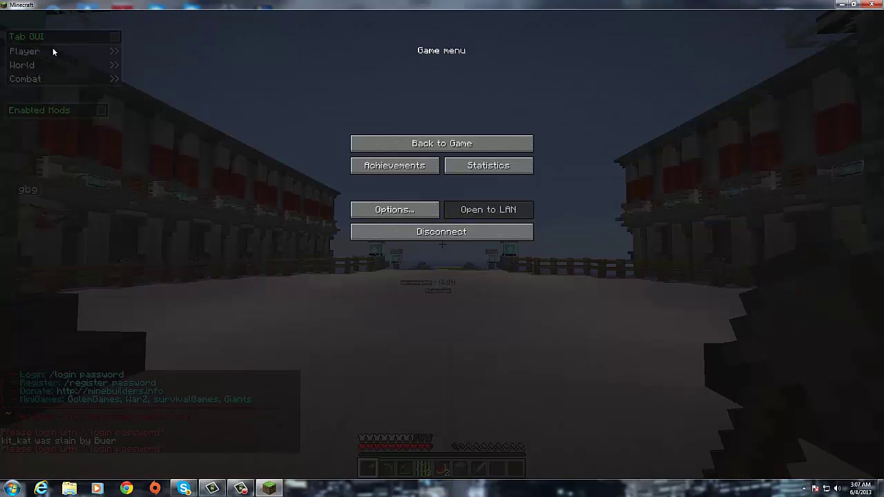
key("Escape")
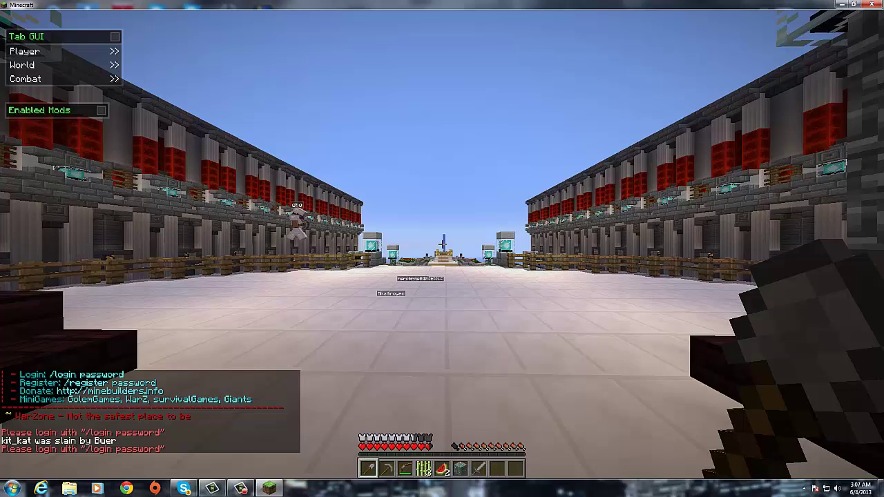
key("Escape")
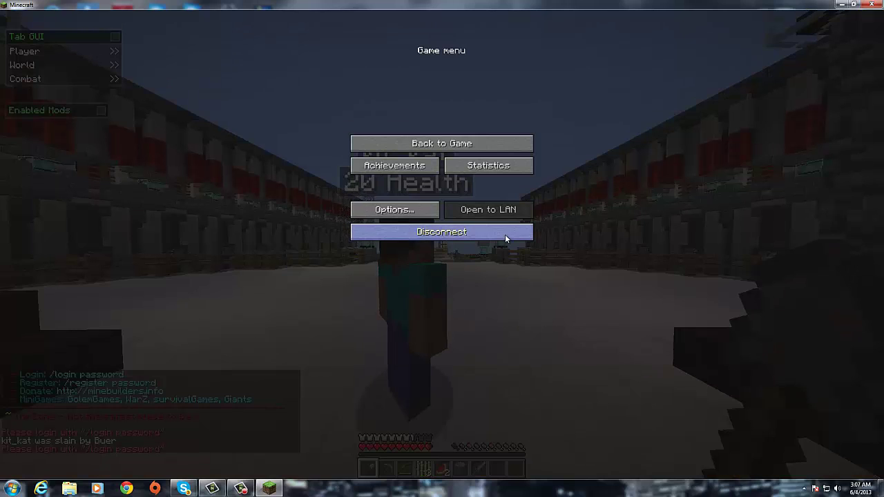
left_click(504, 236)
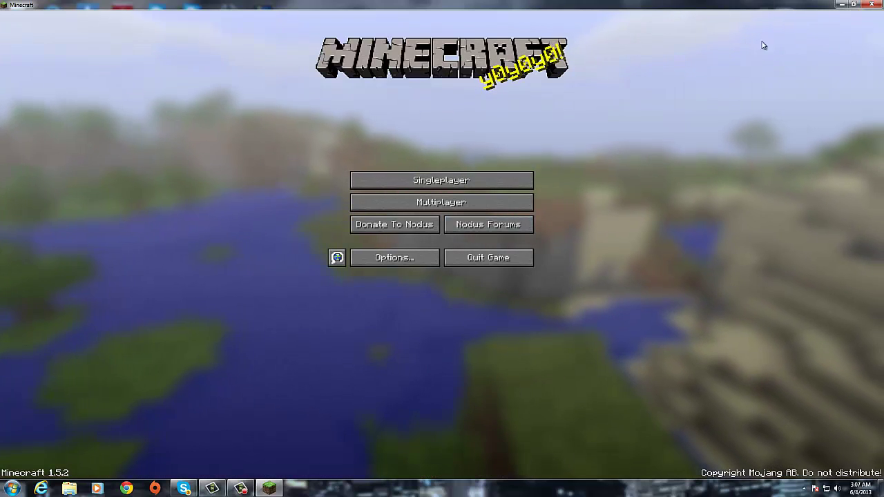
Close the Minecraft 1.5.2 window to return to the desktop
left_click(866, 6)
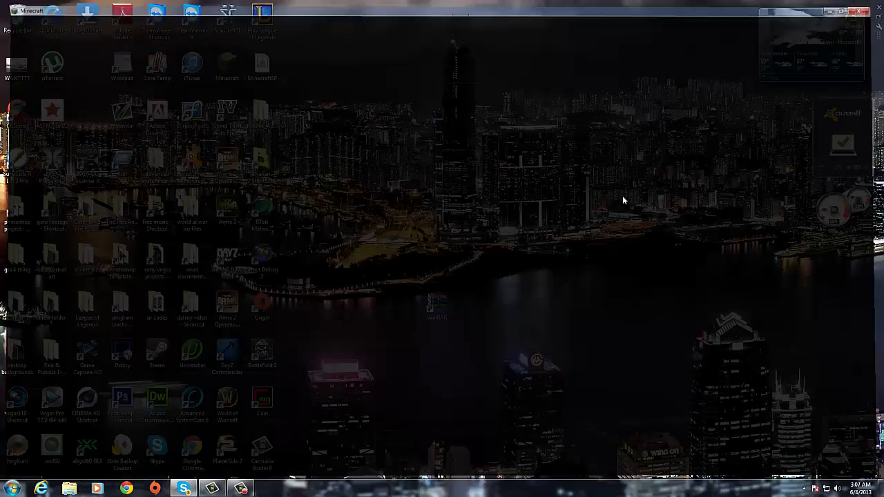